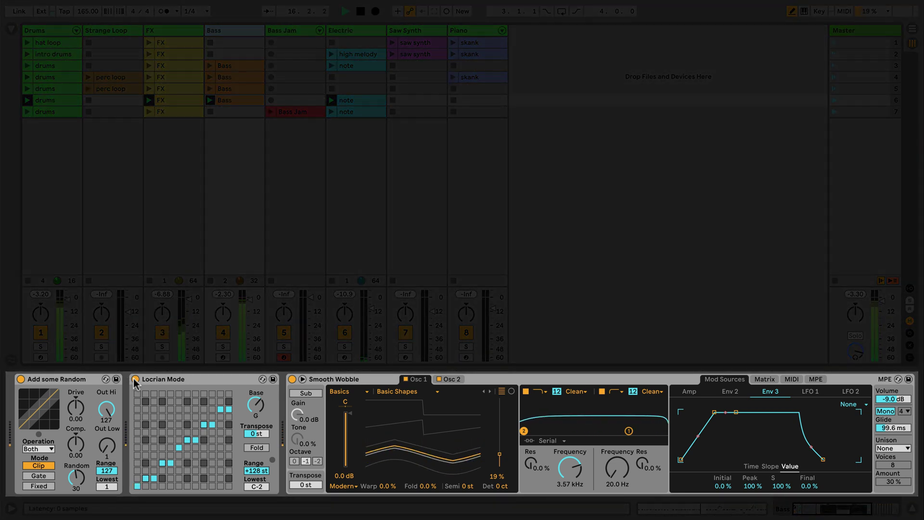
# Select Locrian Mode with Add some Random and group both into a single MIDI Effect Rack.
pyautogui.click(162, 380)
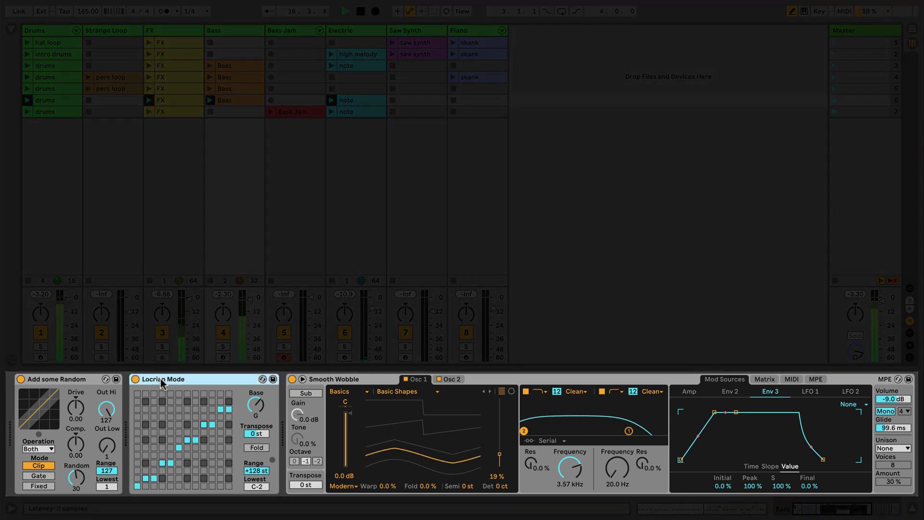
pyautogui.rightClick(88, 379)
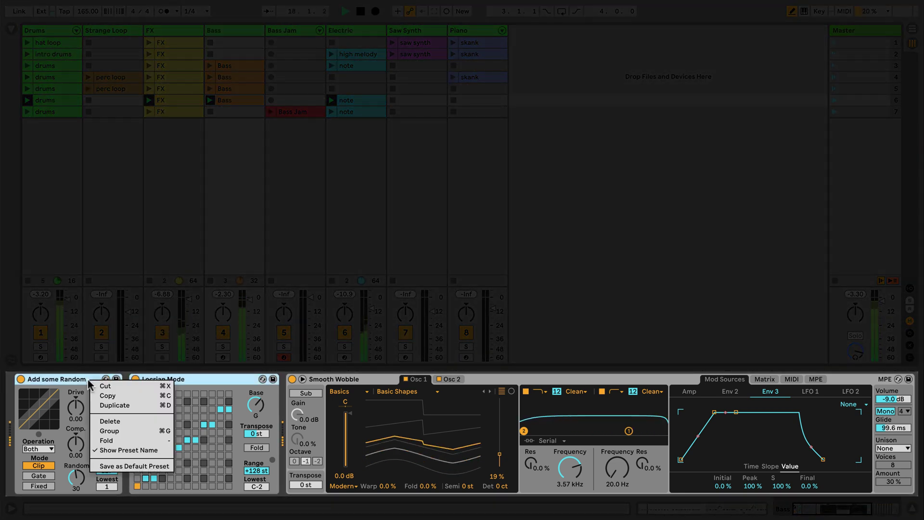
pyautogui.click(150, 437)
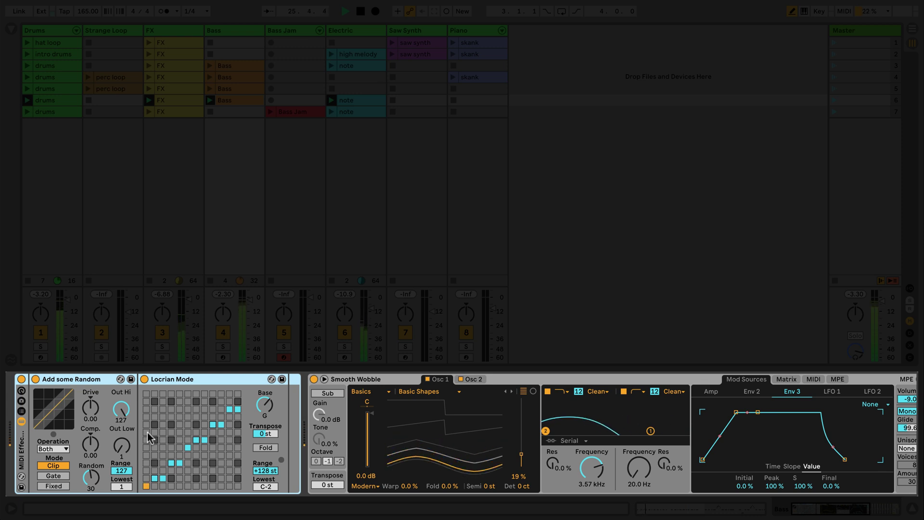
# Group the Smooth Wobble synth into its own Instrument Rack.
pyautogui.click(382, 379)
pyautogui.rightClick(384, 380)
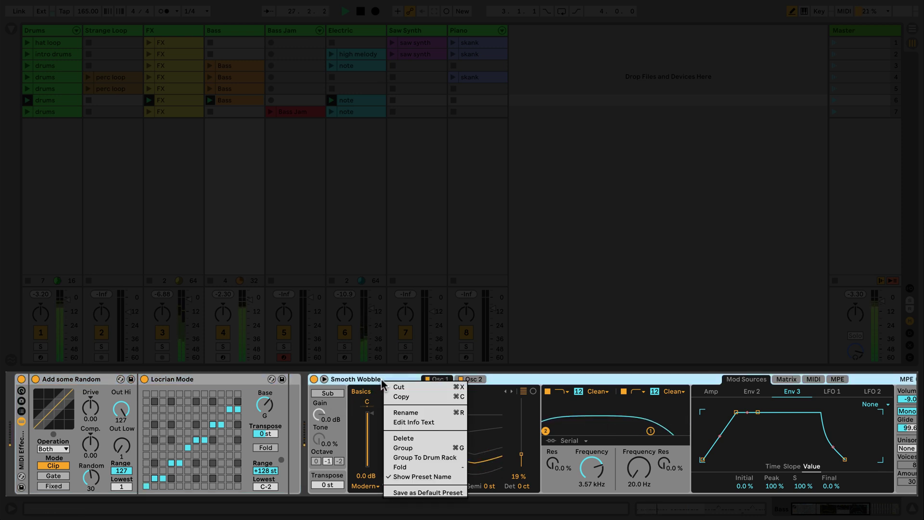
pyautogui.click(428, 448)
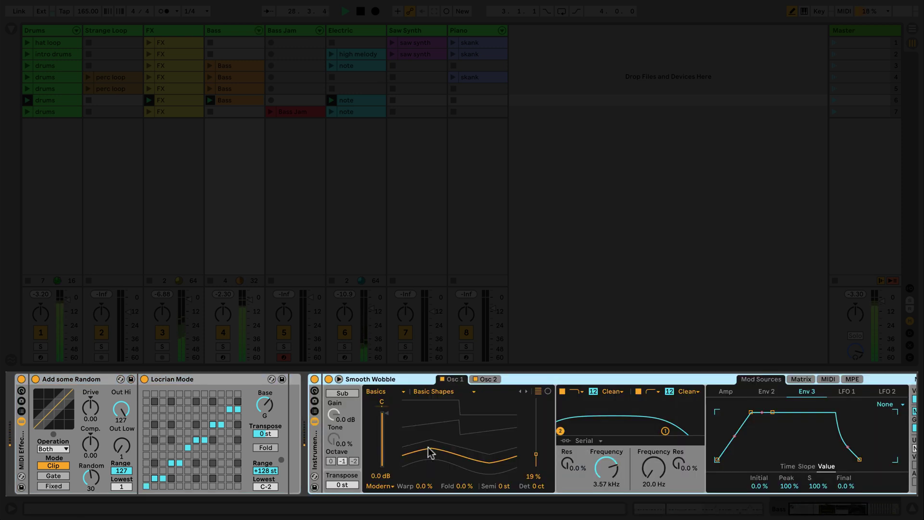
# Group the audio effects, Glue Compressor through Limiter, into one Audio Effect Rack.
pyautogui.hscroll(8, 429, 450)
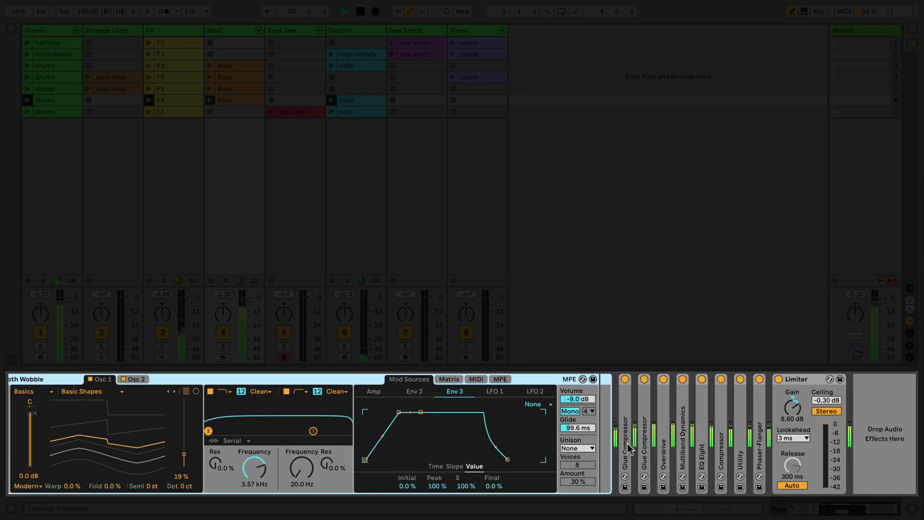
pyautogui.click(646, 451)
pyautogui.rightClick(810, 382)
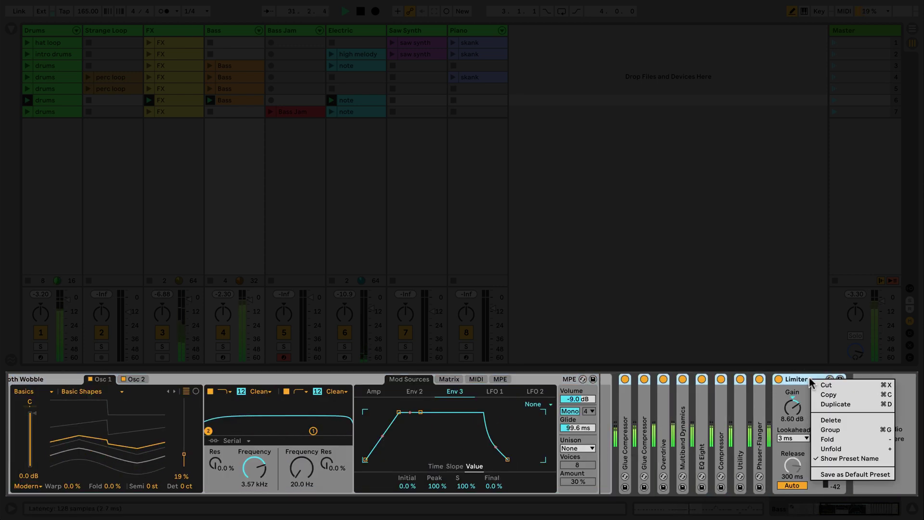
pyautogui.click(840, 429)
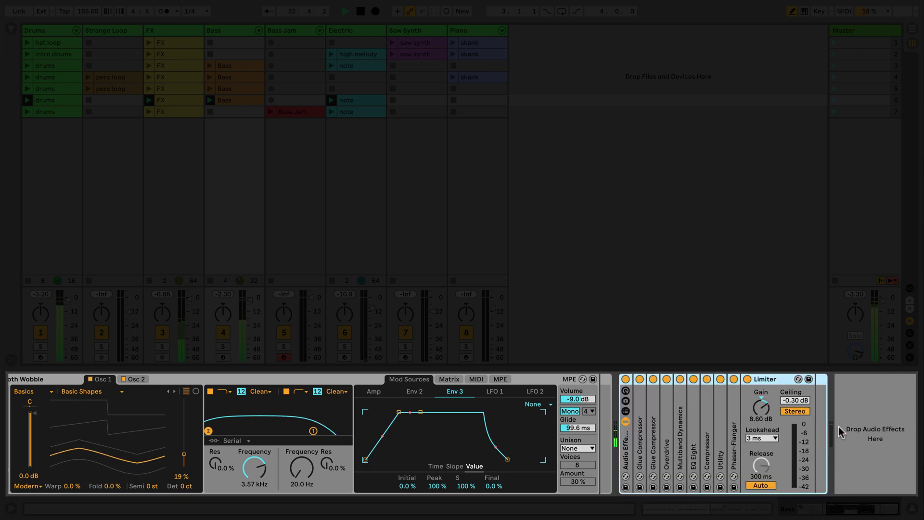
pyautogui.hscroll(-10, 840, 432)
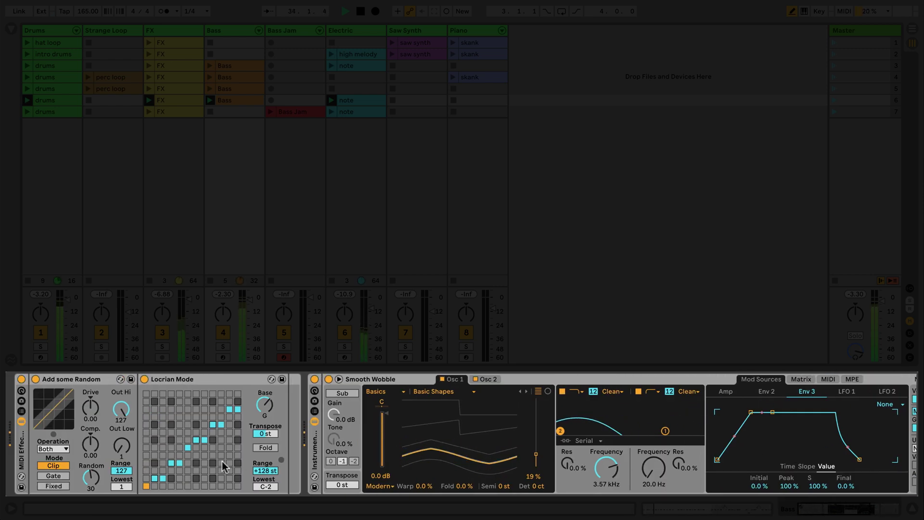
# Move the MIDI Effect Rack before Smooth Wobble and the Audio Effect Rack after it.
pyautogui.moveTo(21, 447); pyautogui.dragTo(330, 443)
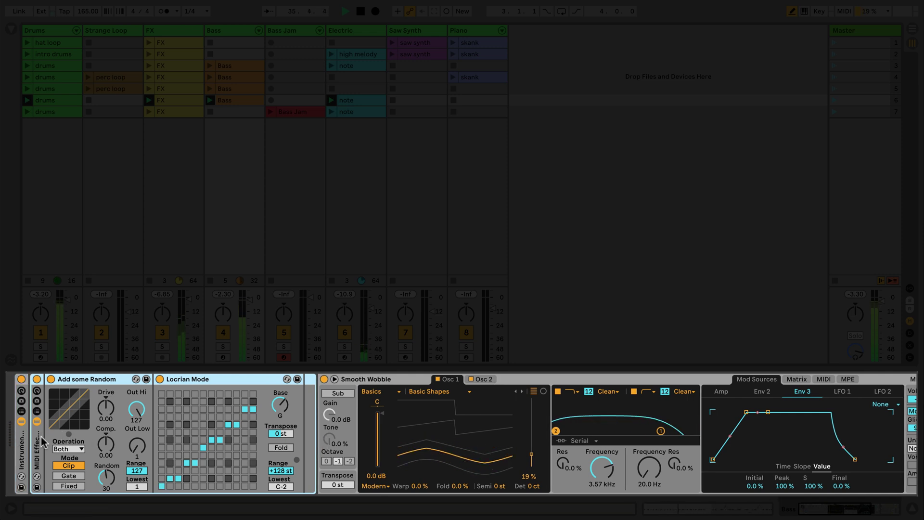
pyautogui.hscroll(10, 40, 443)
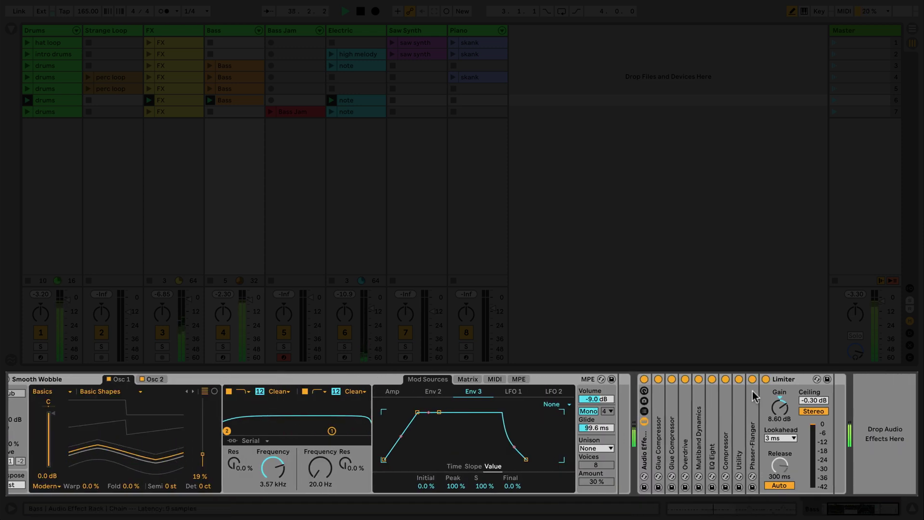
pyautogui.moveTo(644, 458); pyautogui.dragTo(627, 459)
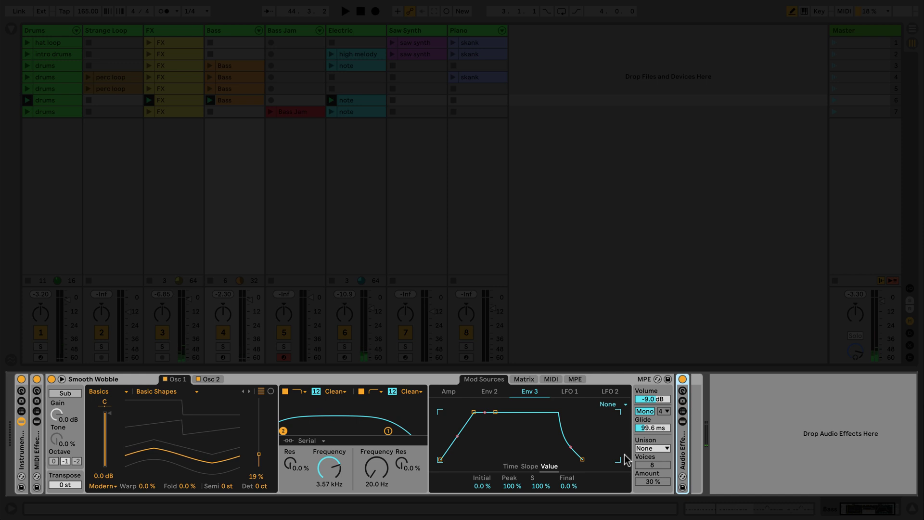
# Map Filter 1 frequency to Macro 1 and set it to 1.07 kHz.
pyautogui.click(21, 391)
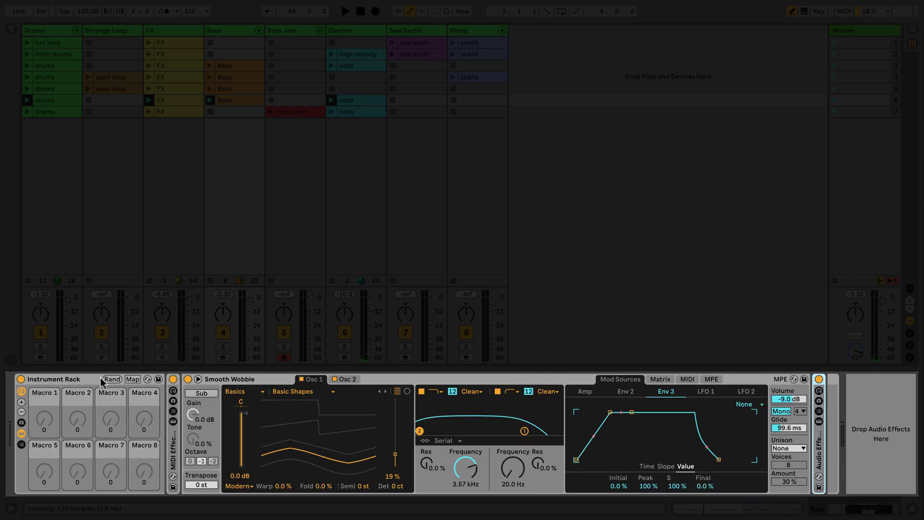
pyautogui.click(133, 379)
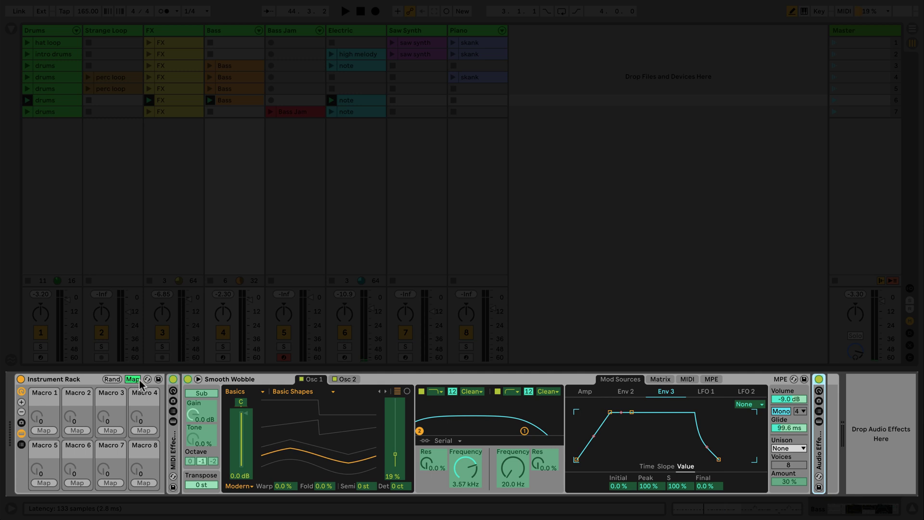
pyautogui.click(472, 474)
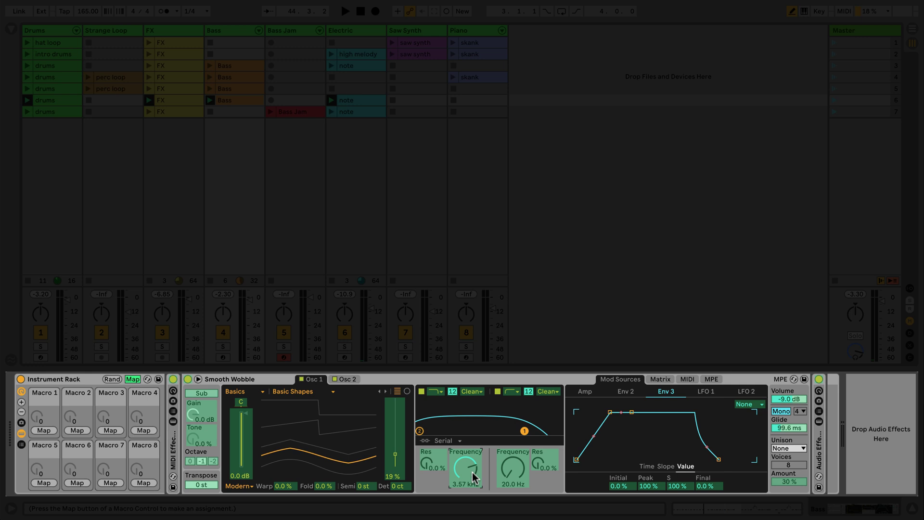
pyautogui.click(44, 430)
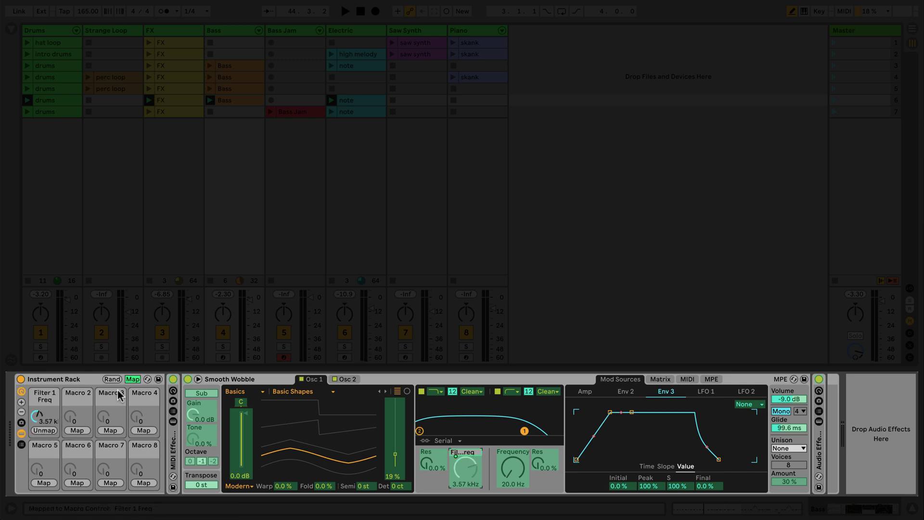
pyautogui.click(135, 381)
pyautogui.moveTo(44, 415); pyautogui.dragTo(43, 415)
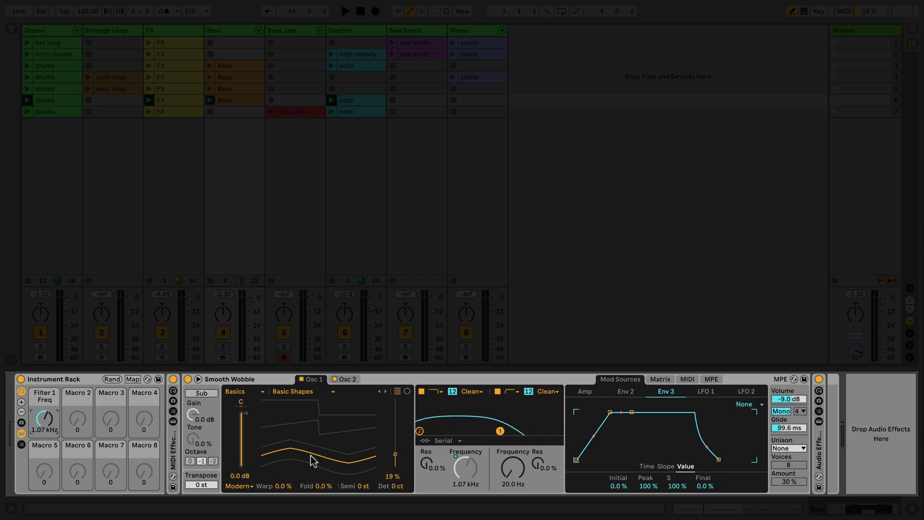
# Map Osc 1 wave position to Macro 2 and raise it to 43 %.
pyautogui.rightClick(392, 462)
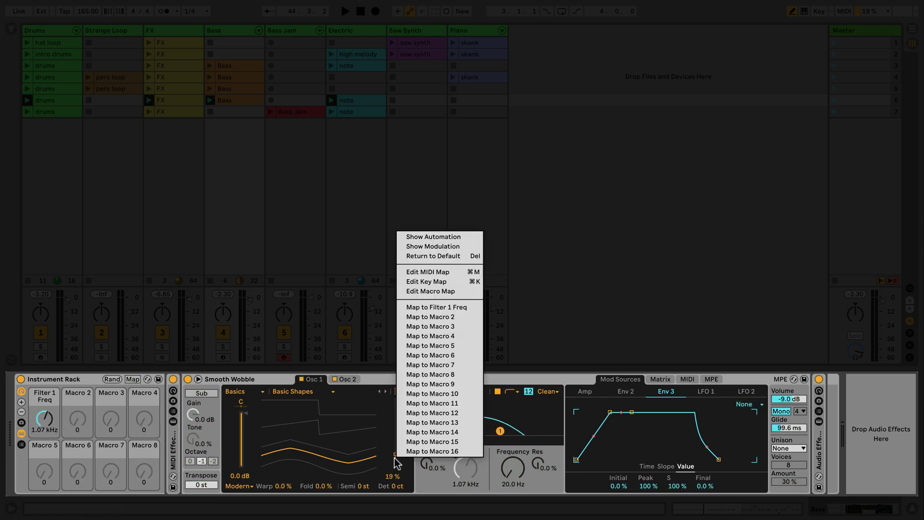
pyautogui.click(443, 317)
pyautogui.moveTo(96, 420); pyautogui.dragTo(97, 403)
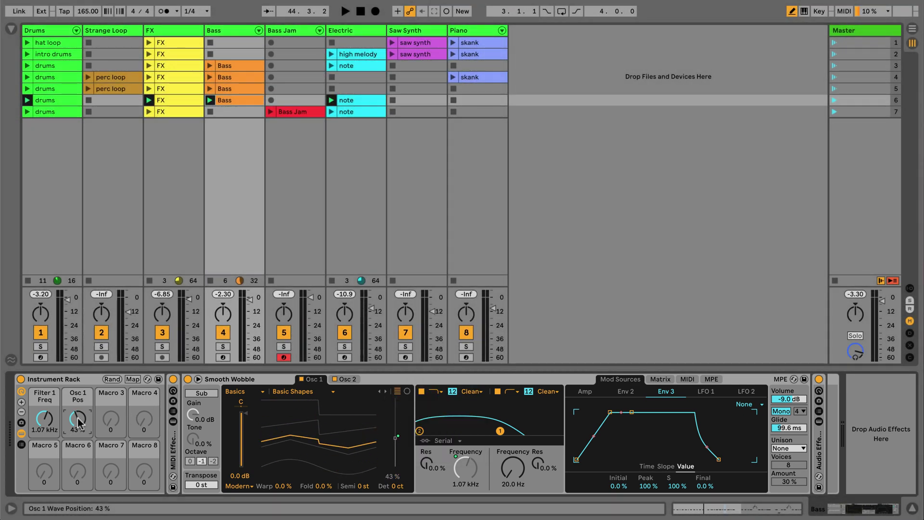
# Select the Bass Jam track and expand its Smooth Wobble Rack to all 16 macro knobs.
pyautogui.click(308, 32)
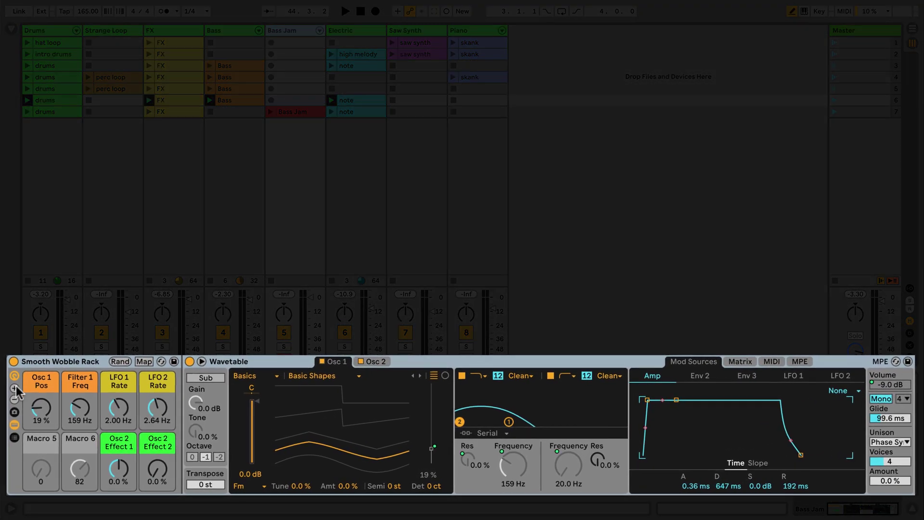
pyautogui.click(14, 393)
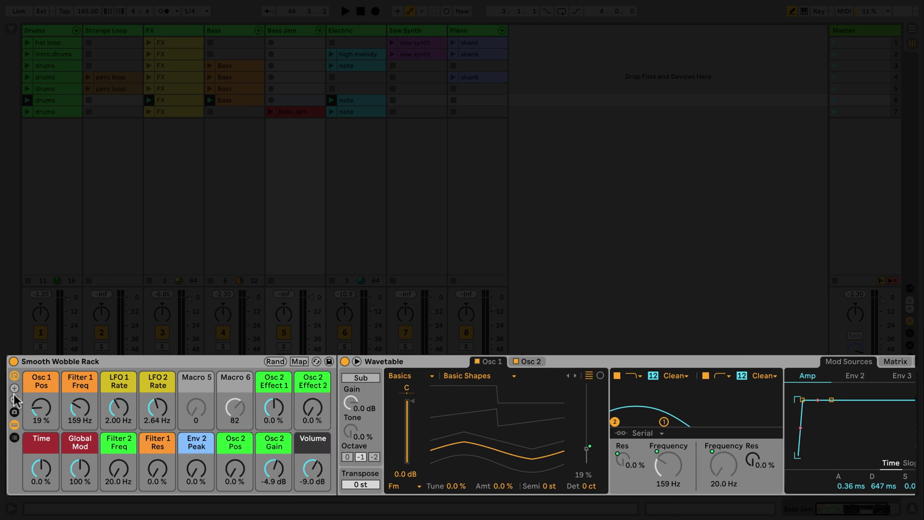
pyautogui.click(14, 401)
pyautogui.click(14, 392)
# Save the current macros as a variation, then save Variation 2 with Filter 1 Freq 2.87 kHz and faster LFO 1 Rate.
pyautogui.click(14, 413)
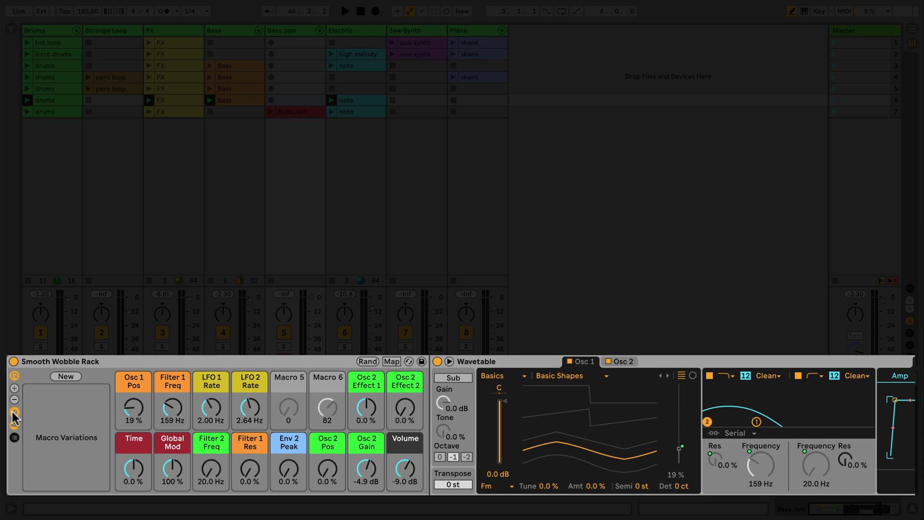
pyautogui.click(66, 376)
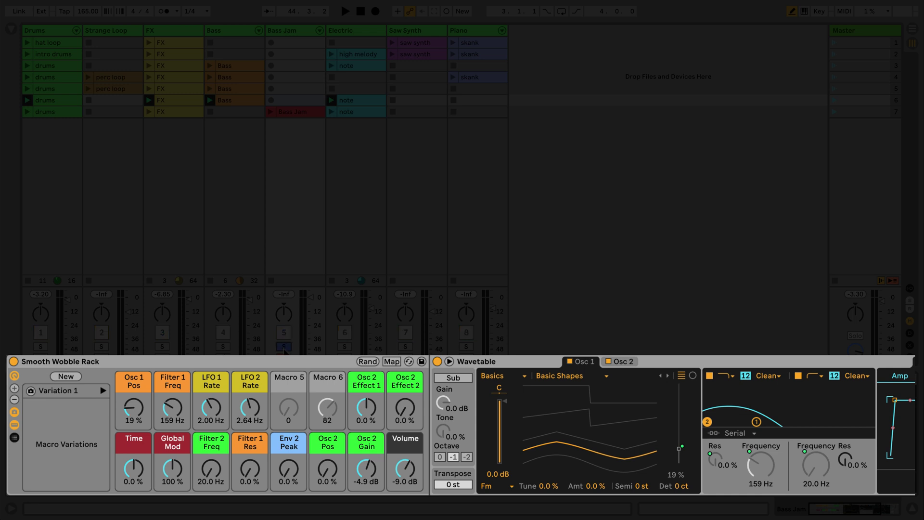
pyautogui.click(835, 113)
pyautogui.moveTo(174, 419); pyautogui.dragTo(175, 386)
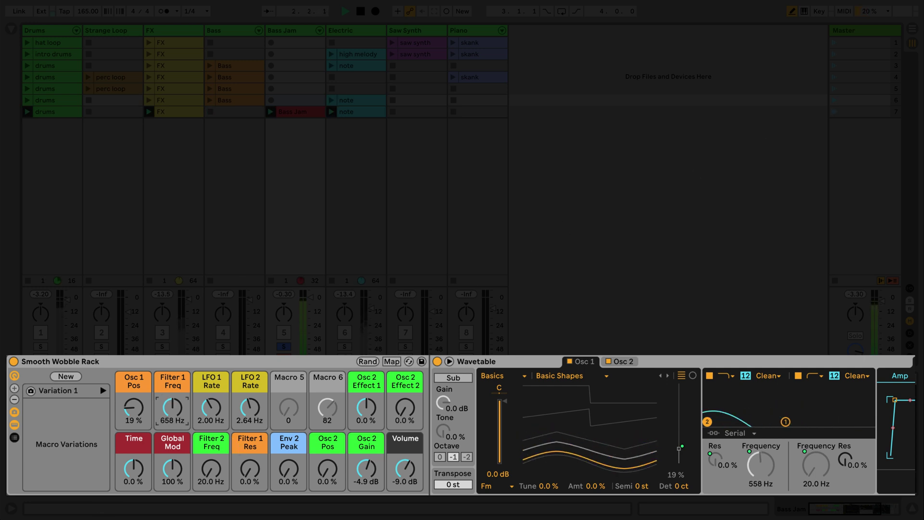
pyautogui.moveTo(212, 409); pyautogui.dragTo(212, 377)
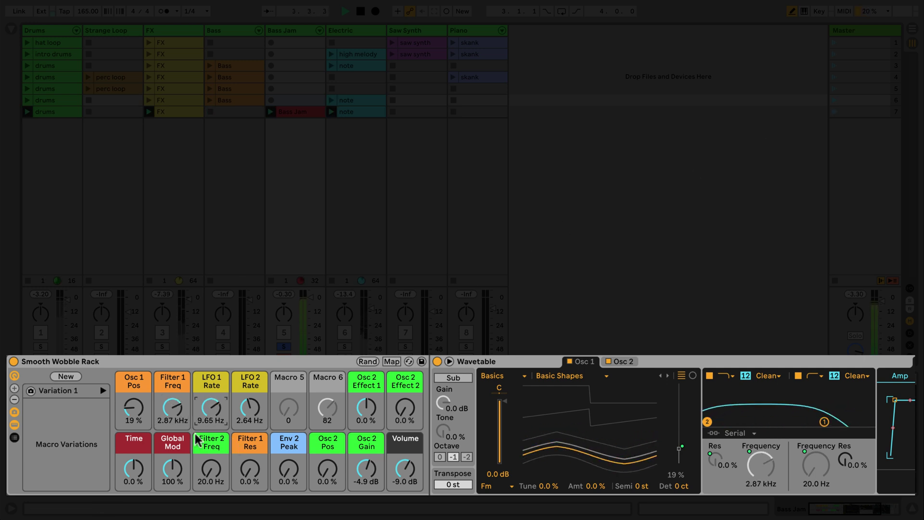
pyautogui.moveTo(150, 475); pyautogui.dragTo(173, 460)
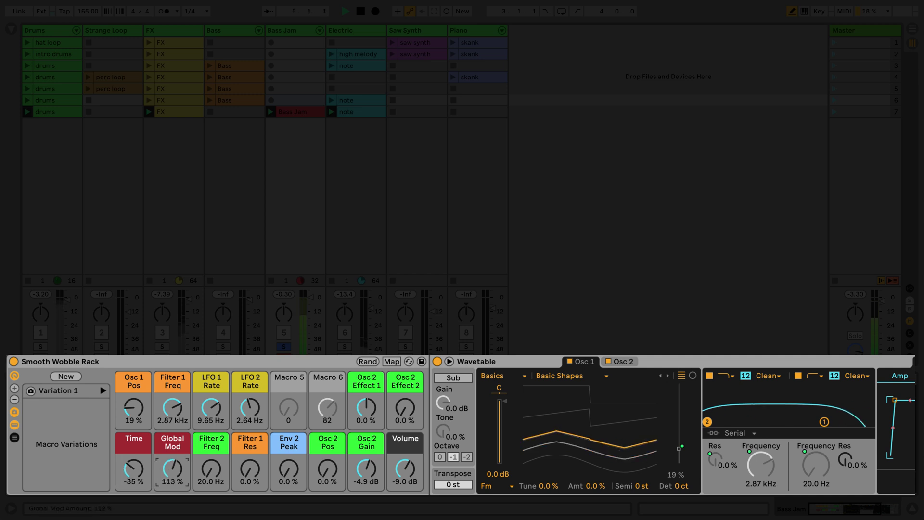
pyautogui.click(66, 376)
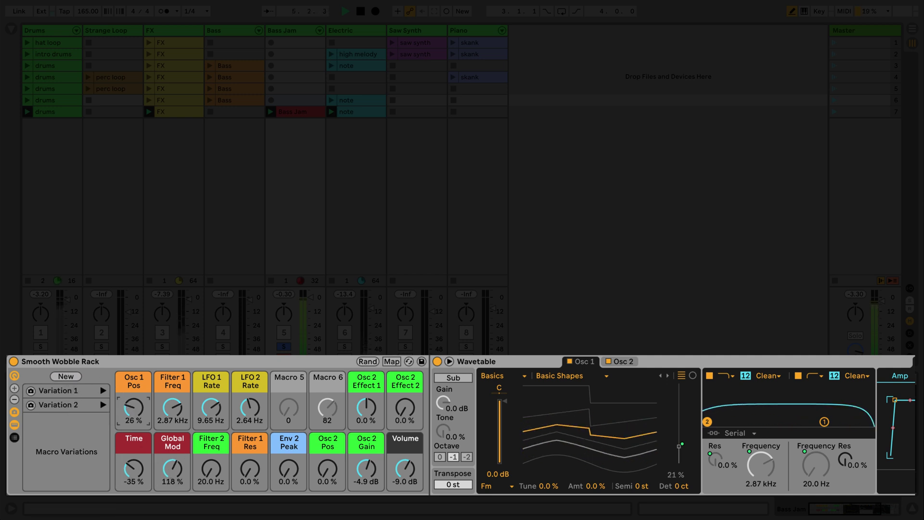
# Set Osc 1 Pos to 68 % and Time to 59 %, and save as Variation 3.
pyautogui.moveTo(134, 408); pyautogui.dragTo(169, 426)
pyautogui.moveTo(135, 472); pyautogui.dragTo(135, 448)
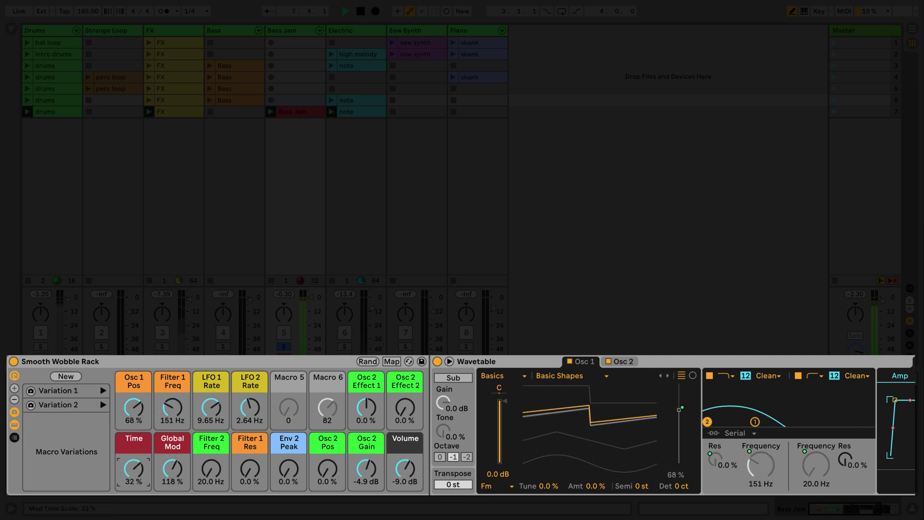
pyautogui.click(70, 379)
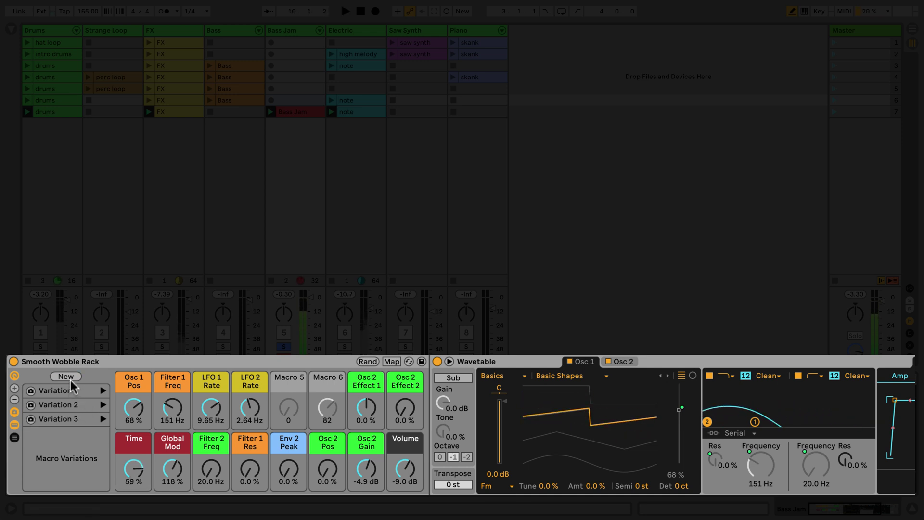
# Remove the accidental duplicate of Variation 3.
pyautogui.rightClick(67, 417)
pyautogui.click(82, 434)
pyautogui.rightClick(83, 436)
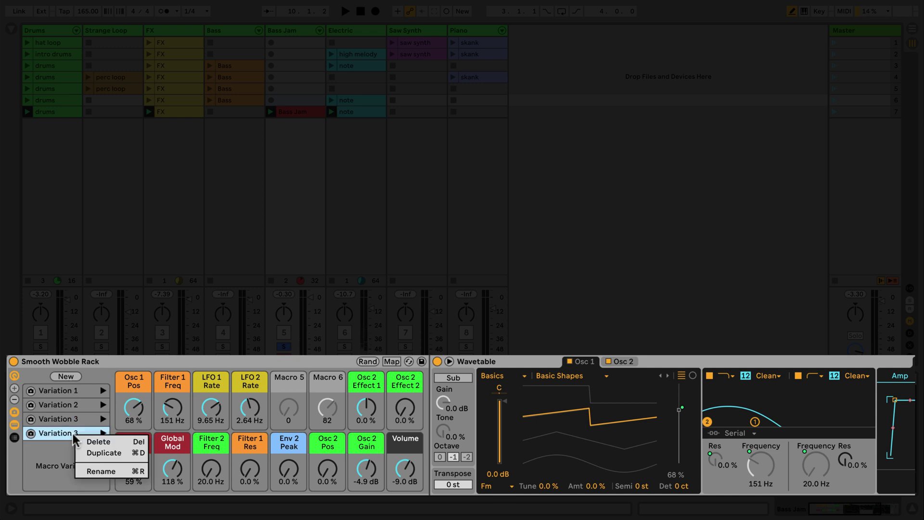
pyautogui.click(88, 445)
# Rename Variation 1 to 'Main Sound'.
pyautogui.click(71, 393)
pyautogui.rightClick(71, 393)
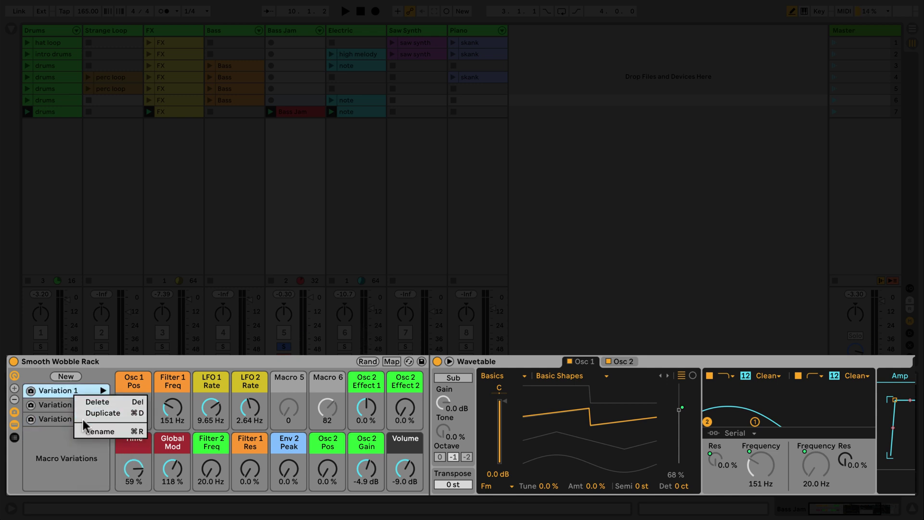
pyautogui.click(87, 429)
pyautogui.write('Main Sound')
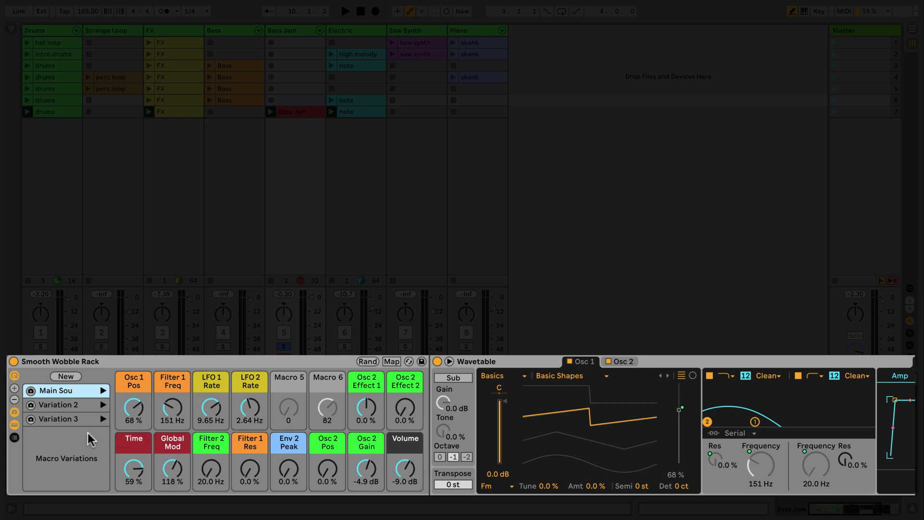
pyautogui.press('Return')
# Randomize the macros several times during playback and save the result as Variation 4.
pyautogui.click(373, 360)
pyautogui.press('space')
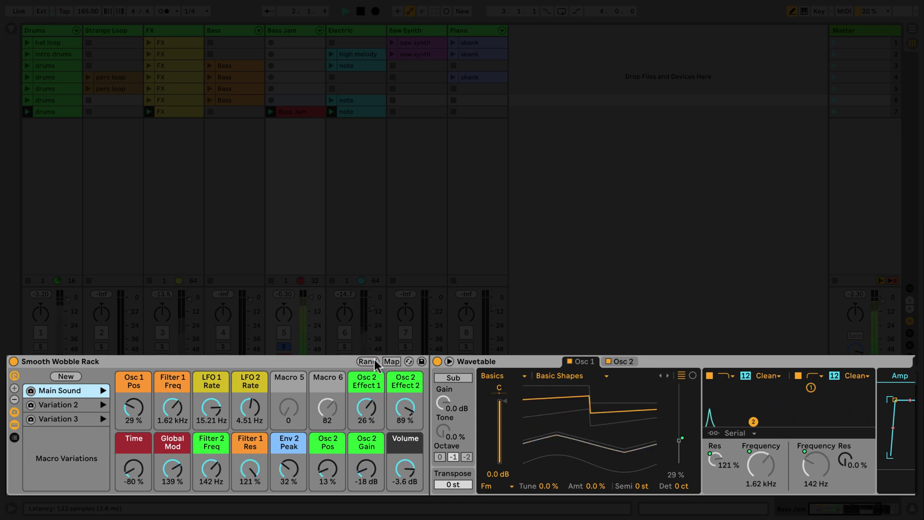
pyautogui.click(375, 360)
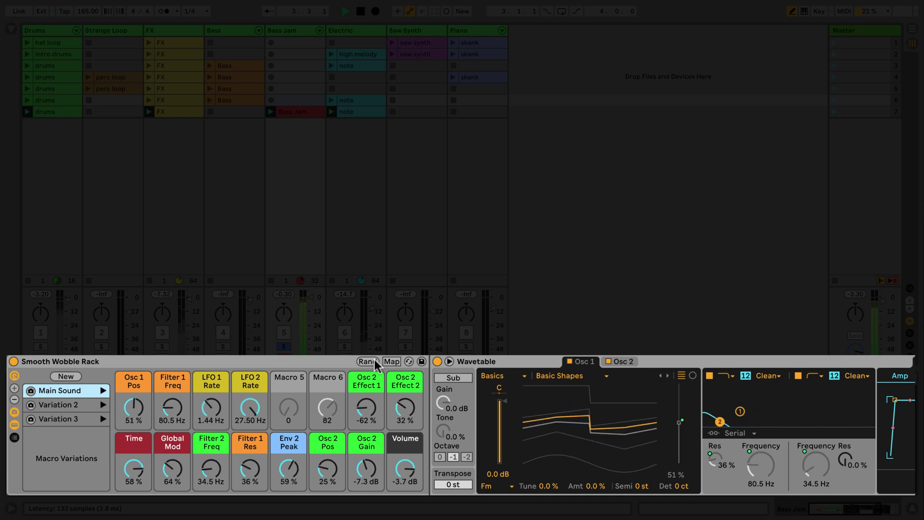
pyautogui.click(375, 359)
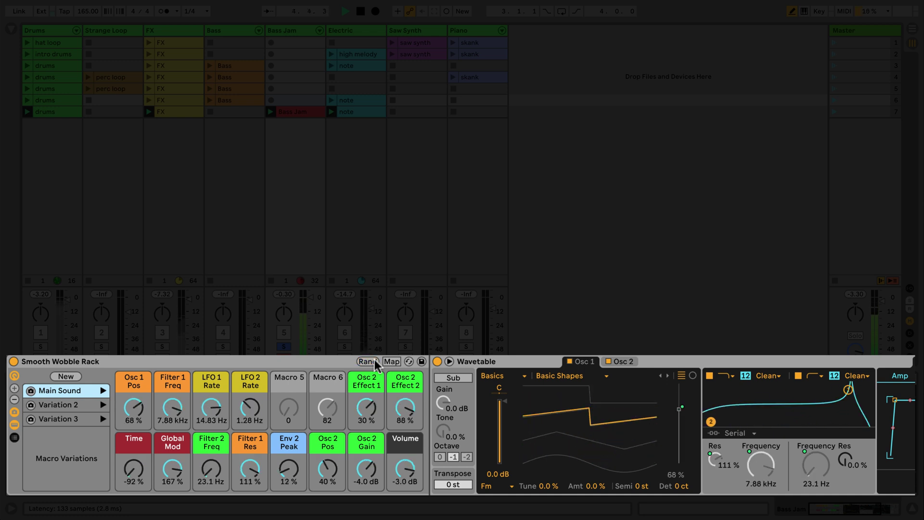
pyautogui.click(375, 359)
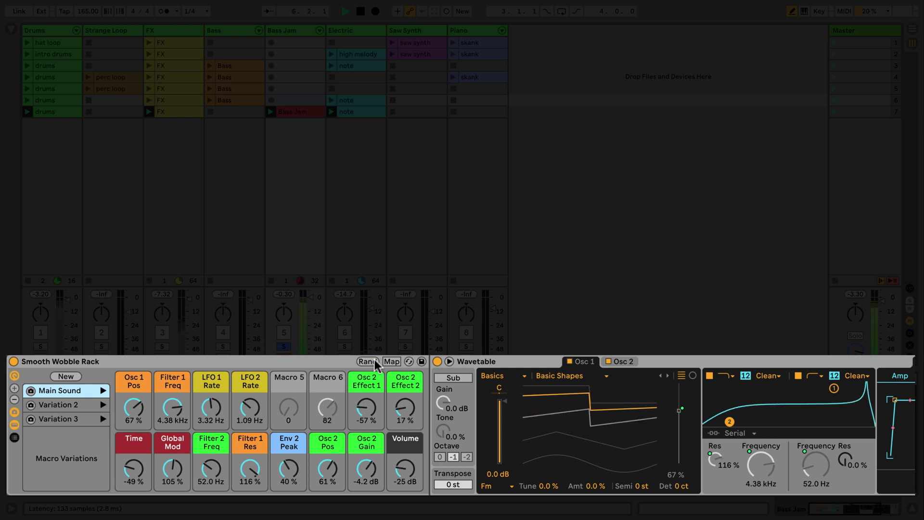
pyautogui.press('space')
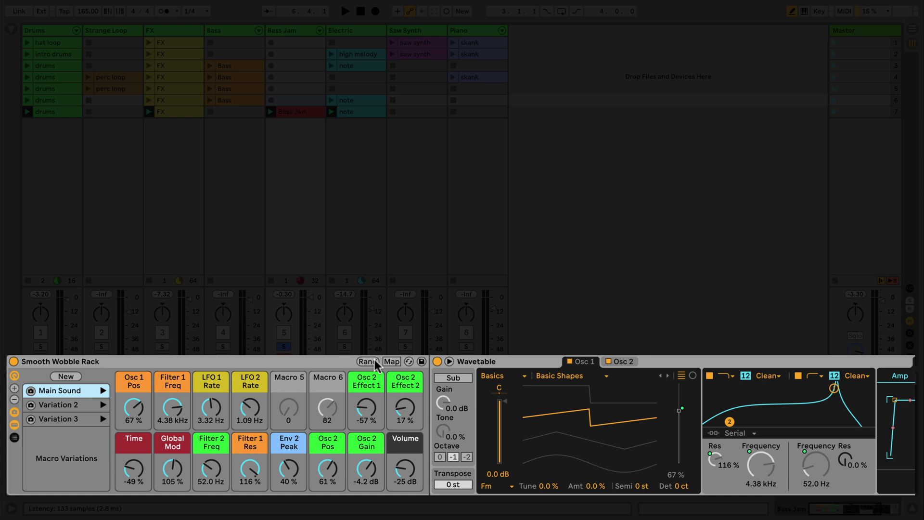
pyautogui.click(374, 359)
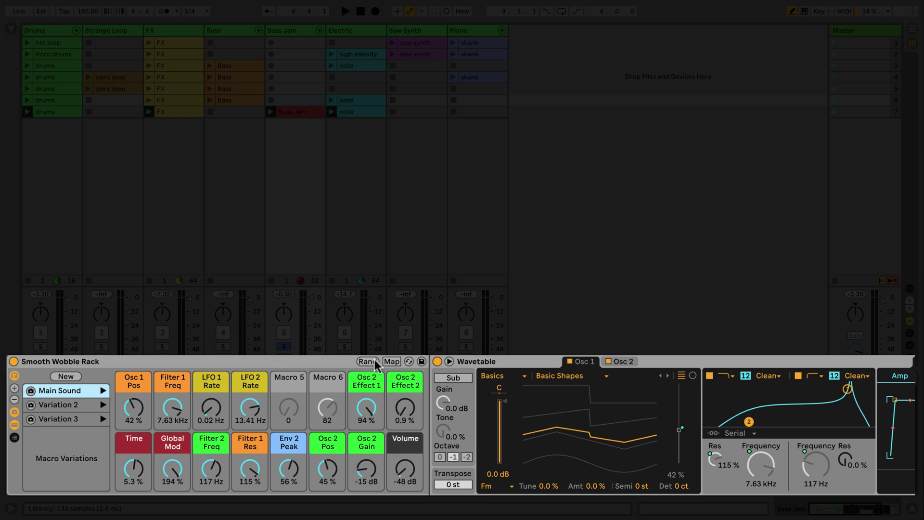
pyautogui.press('space')
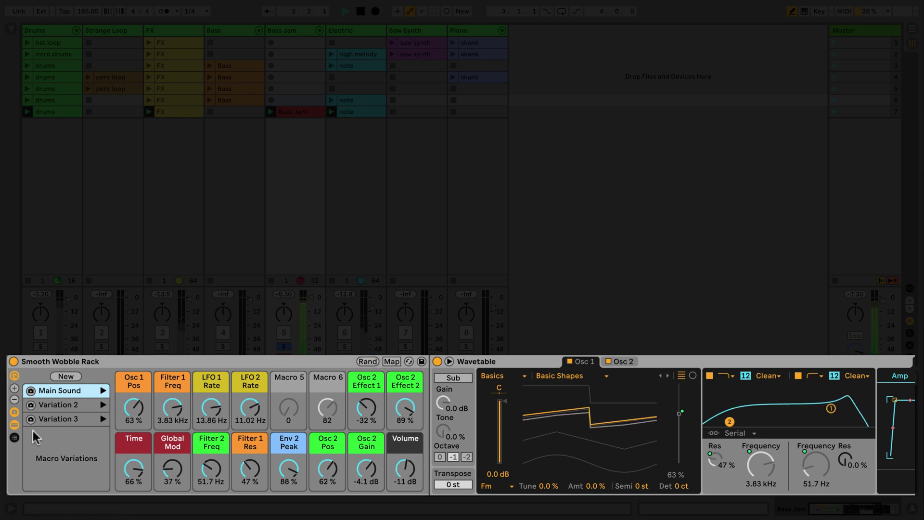
pyautogui.click(64, 378)
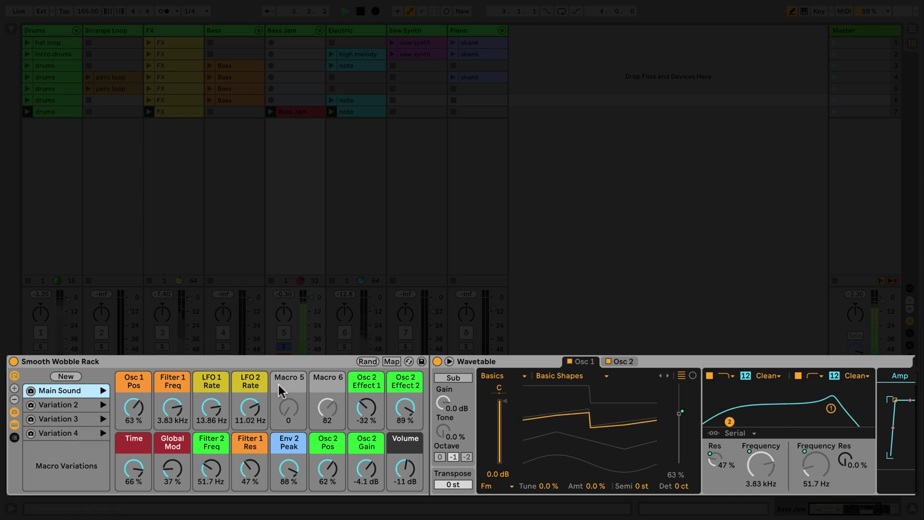
# Randomize and save Variations 5, 6 and 7, then recall the Main Sound variation.
pyautogui.click(357, 365)
pyautogui.click(80, 376)
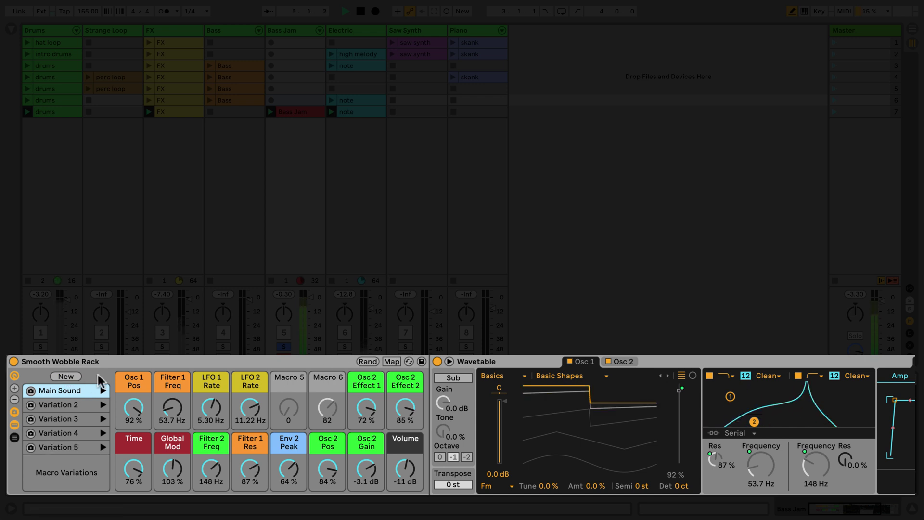
pyautogui.click(368, 361)
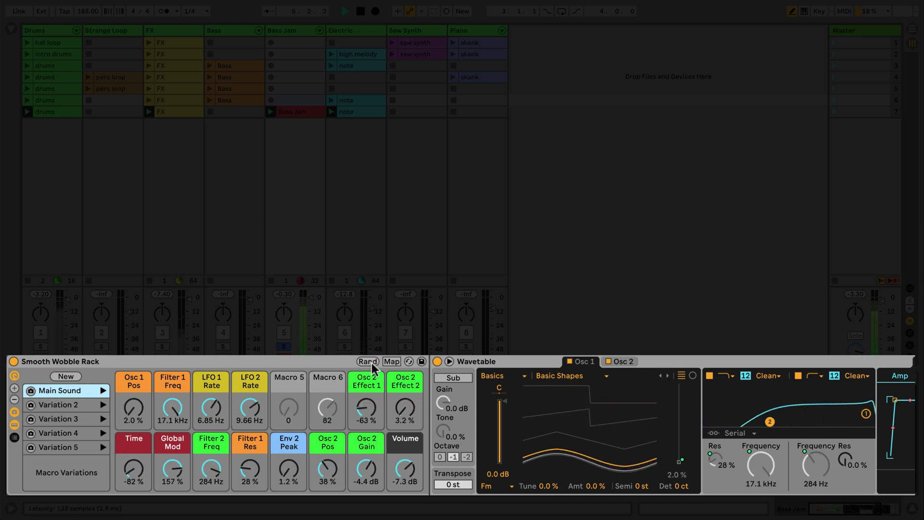
pyautogui.click(368, 362)
pyautogui.click(372, 362)
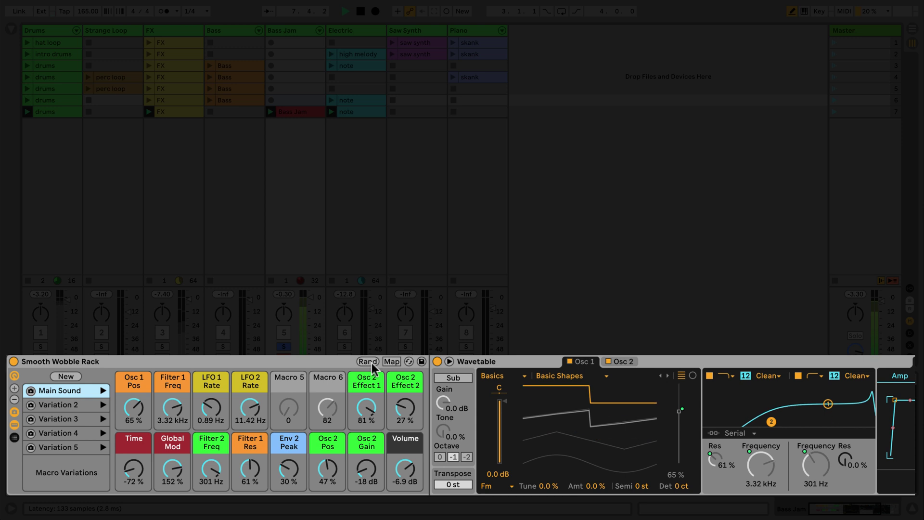
pyautogui.click(67, 376)
pyautogui.click(378, 362)
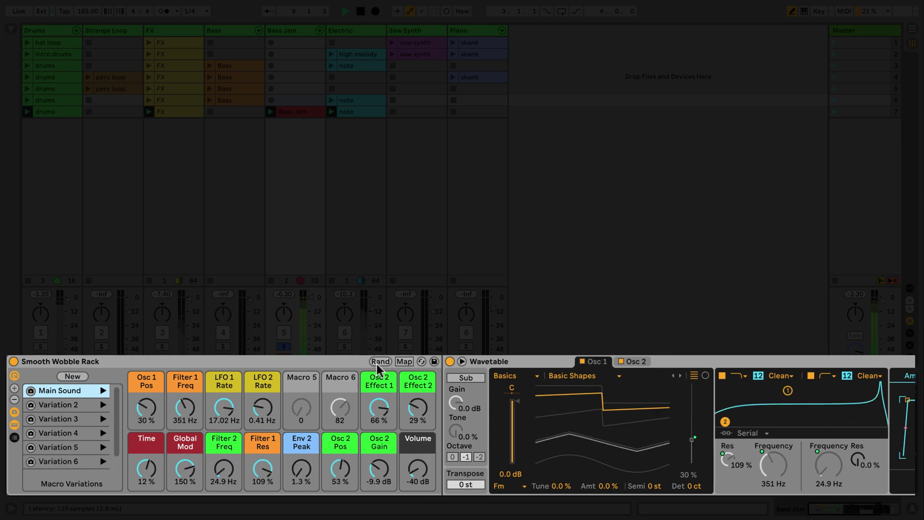
pyautogui.click(77, 377)
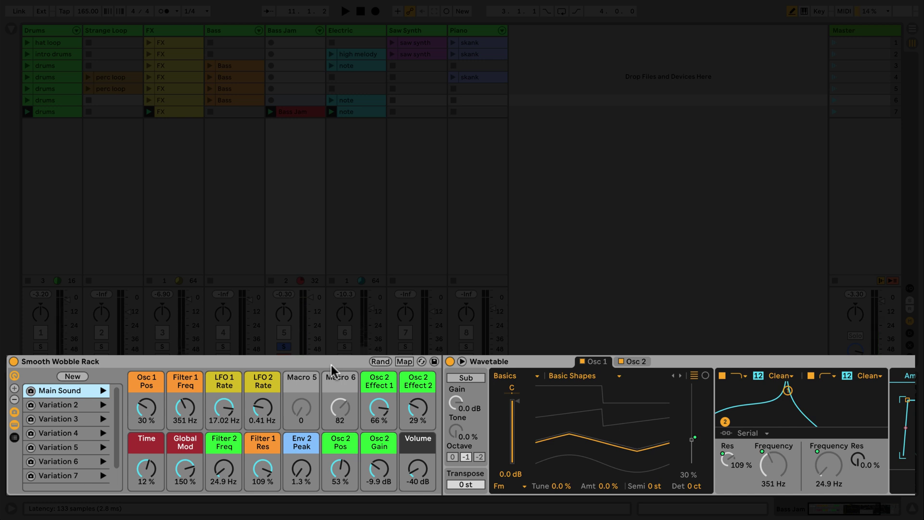
pyautogui.click(103, 389)
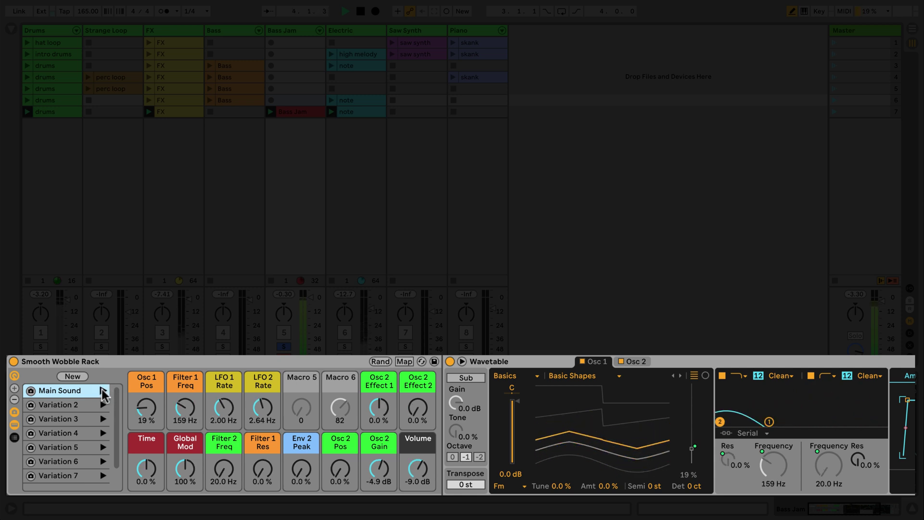
# In MIDI Map mode, assign MIDI notes to the Variation 2, 3 and 4 launch buttons.
pyautogui.click(820, 12)
pyautogui.click(821, 11)
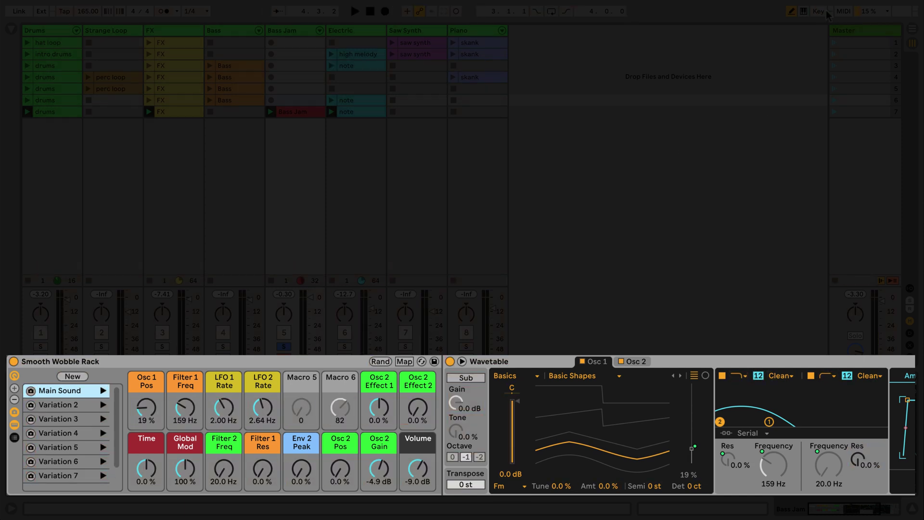
pyautogui.click(841, 13)
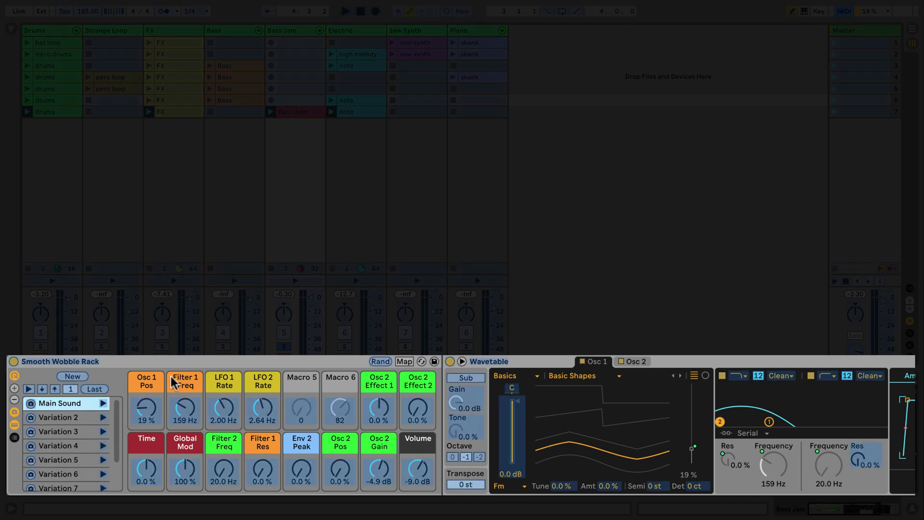
pyautogui.click(103, 417)
pyautogui.click(103, 431)
pyautogui.click(103, 446)
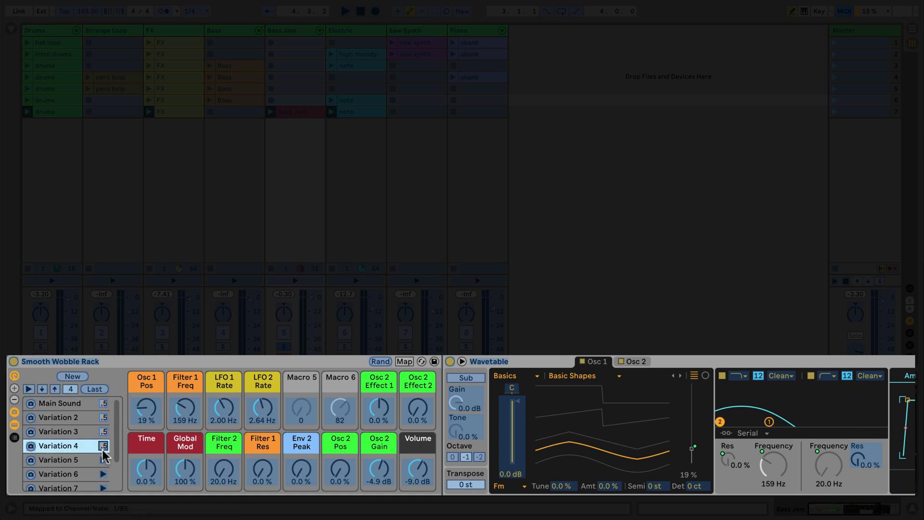